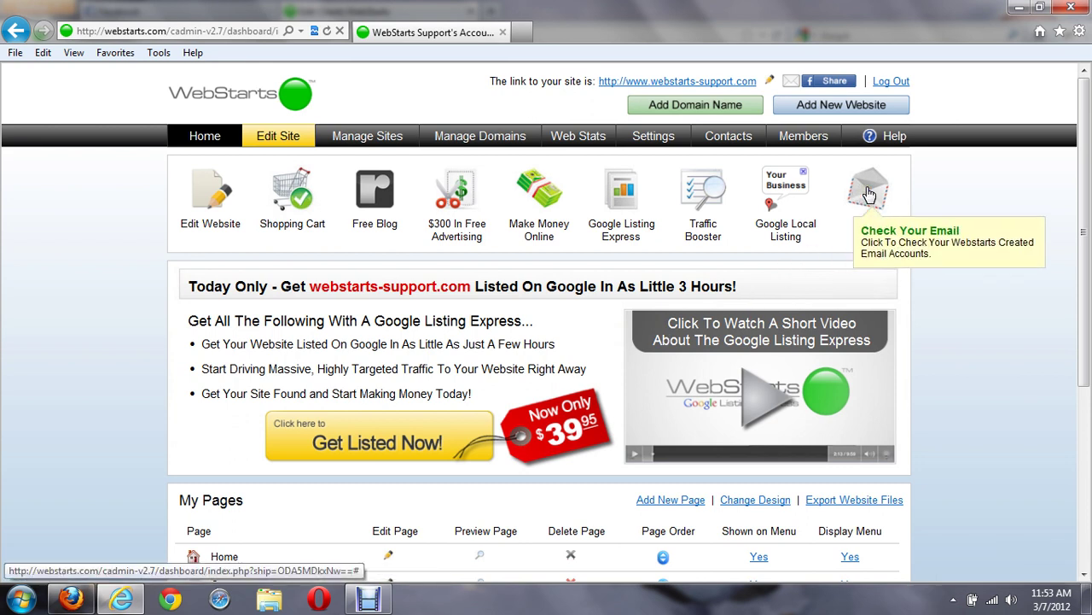
- Copy the email account's password from WebStarts and continue to the Gmail sign-in page
{"action": "left_click", "coordinate": [869, 194]}
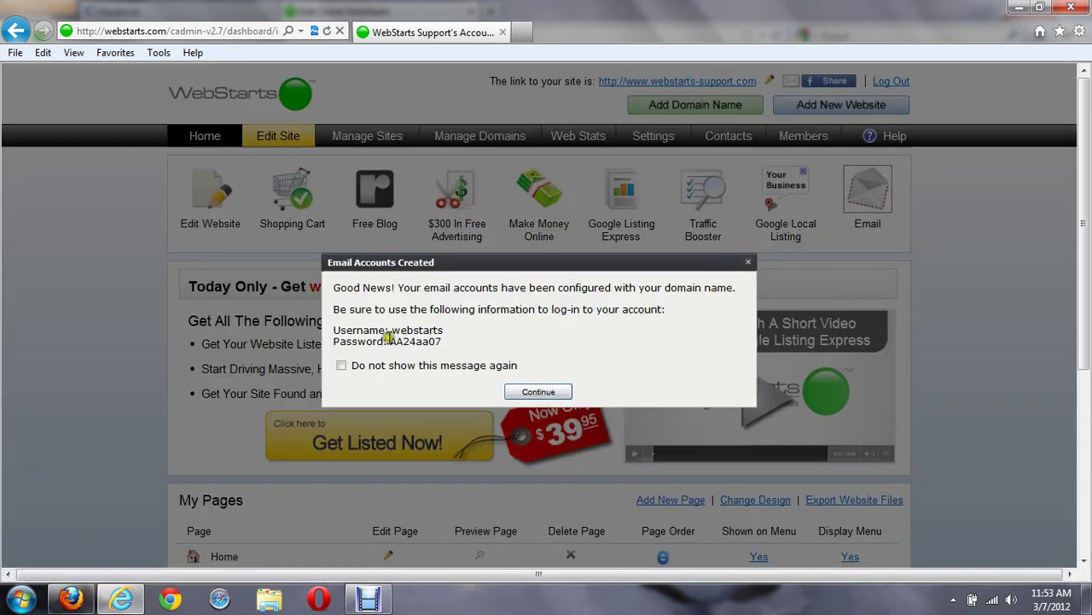
{"action": "double_click", "coordinate": [414, 343]}
{"action": "left_click_drag", "start_coordinate": [414, 346], "coordinate": [419, 350]}
{"action": "right_click", "coordinate": [419, 350]}
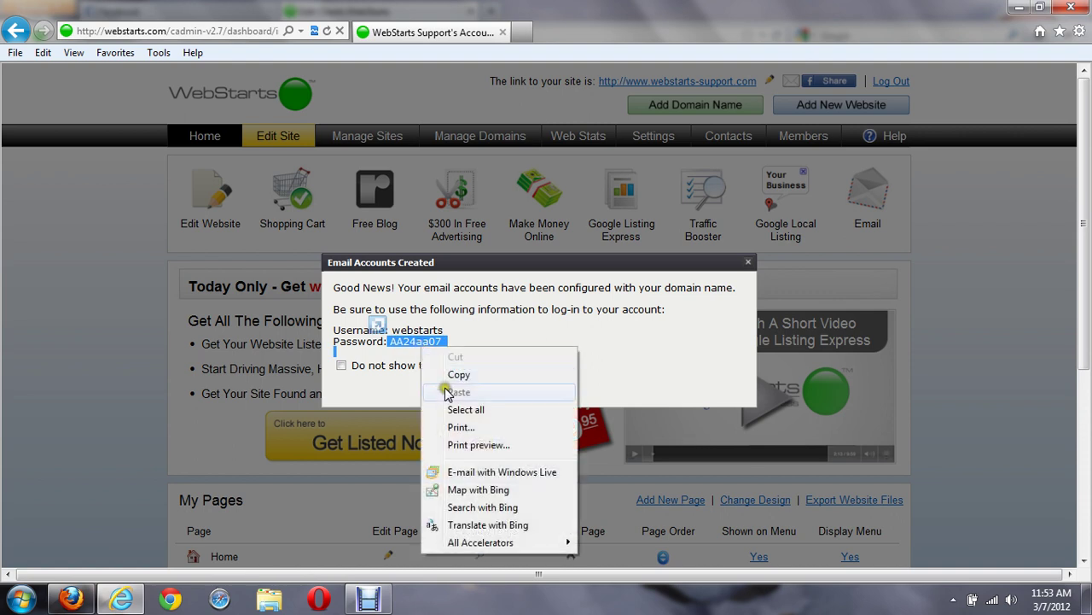
{"action": "left_click", "coordinate": [446, 372]}
{"action": "left_click", "coordinate": [531, 392]}
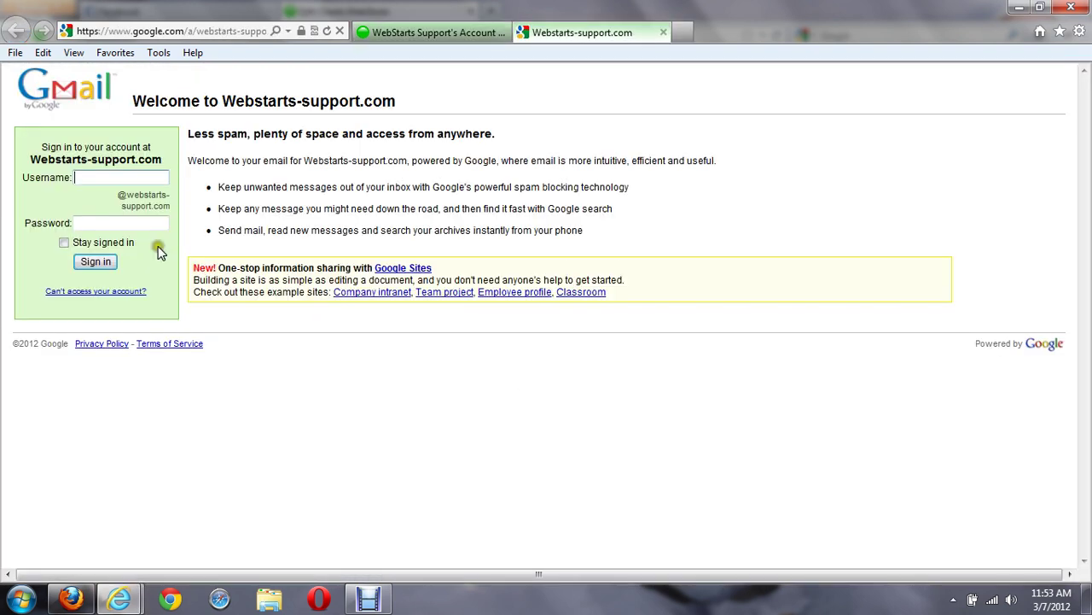
- Sign in to Gmail with the administrator username and the pasted password
{"action": "left_click", "coordinate": [126, 178]}
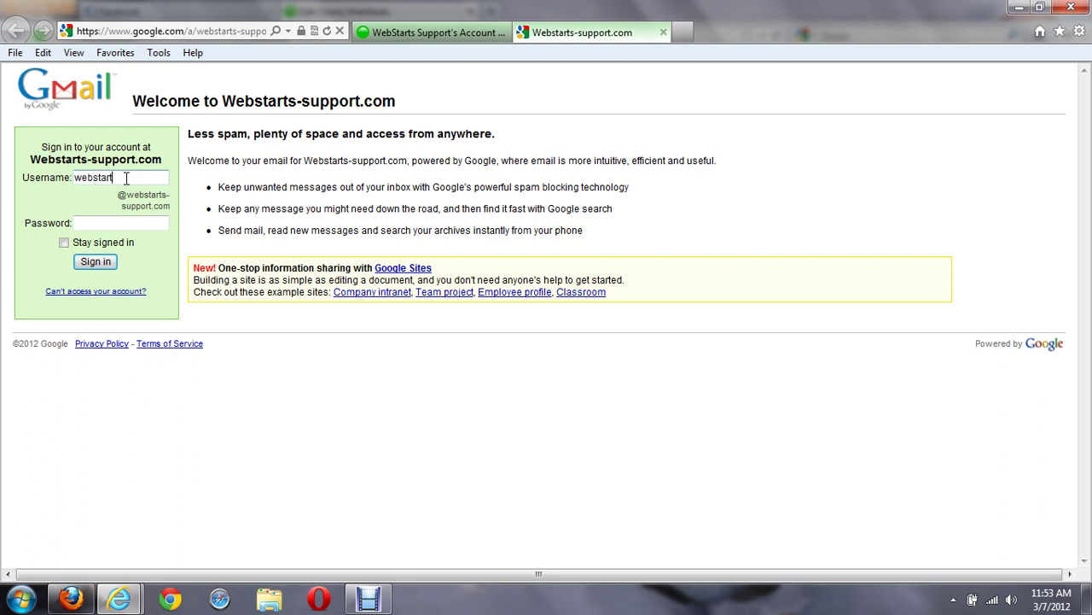
{"action": "left_click", "coordinate": [84, 222]}
{"action": "right_click", "coordinate": [84, 222]}
{"action": "left_click", "coordinate": [96, 290]}
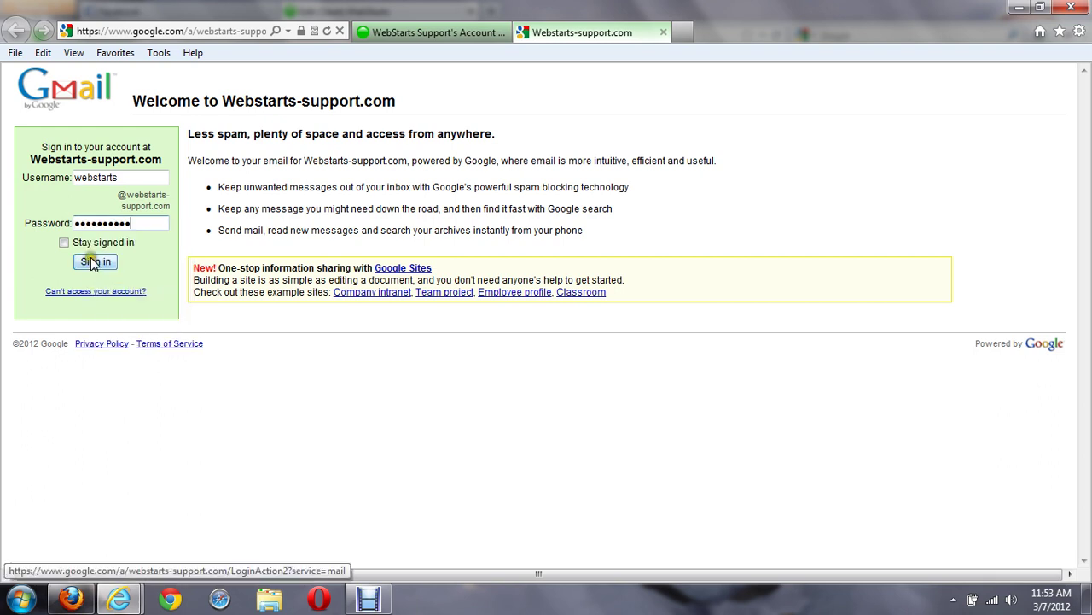
{"action": "left_click", "coordinate": [94, 262]}
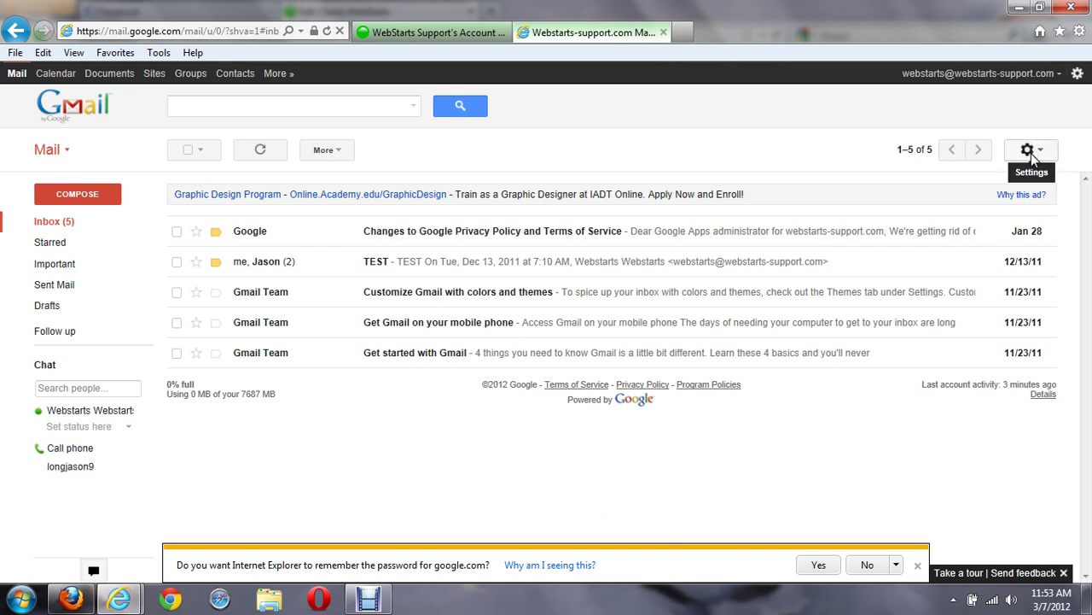
{"action": "left_click", "coordinate": [1030, 152]}
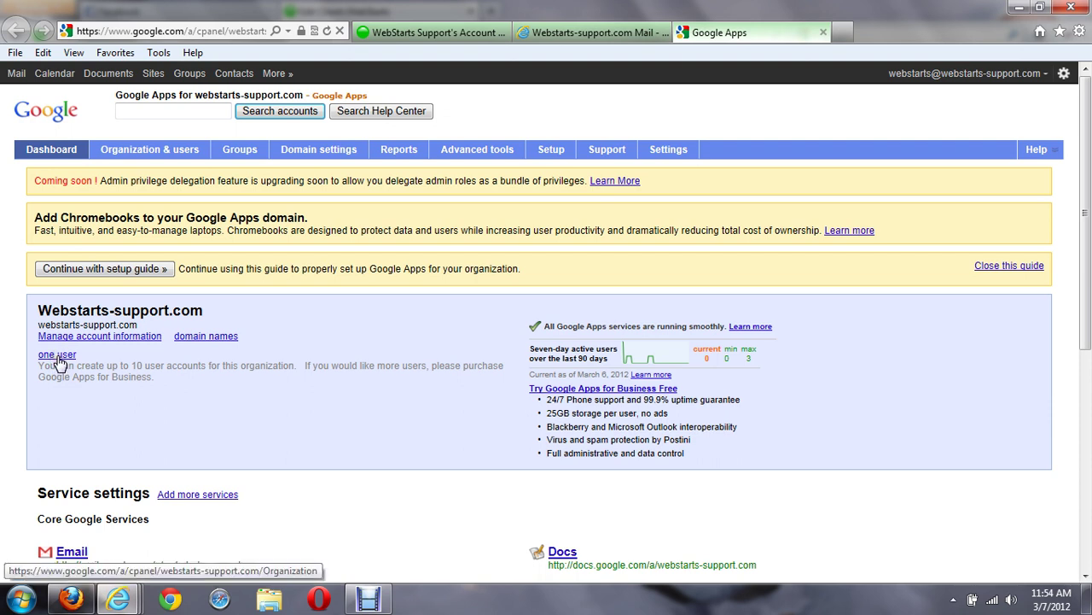
- Open the organization's user list and start creating a new user
{"action": "left_click", "coordinate": [58, 356]}
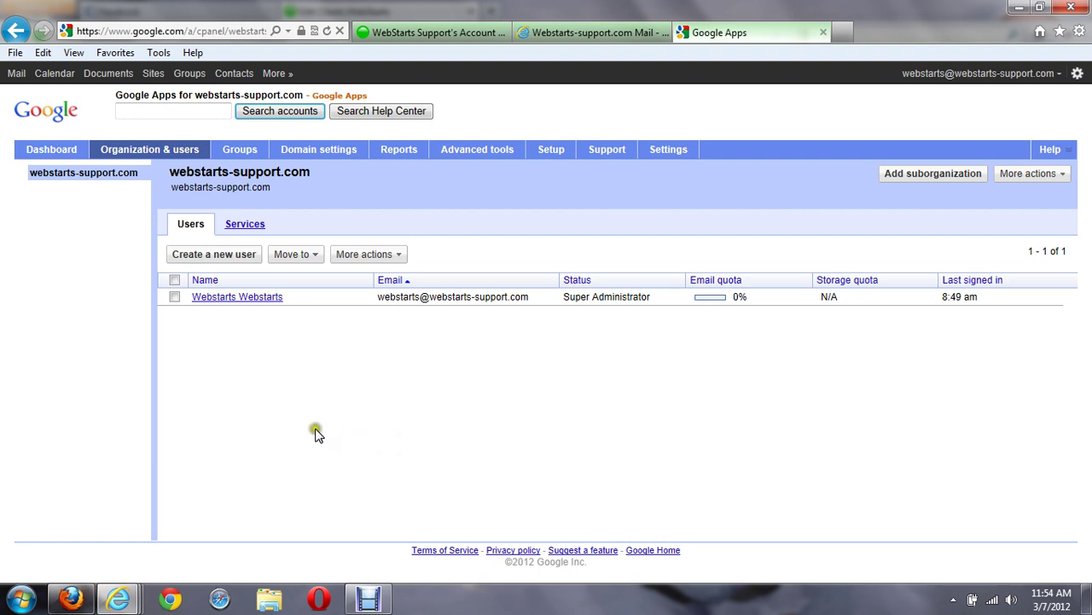
{"action": "left_click", "coordinate": [218, 254]}
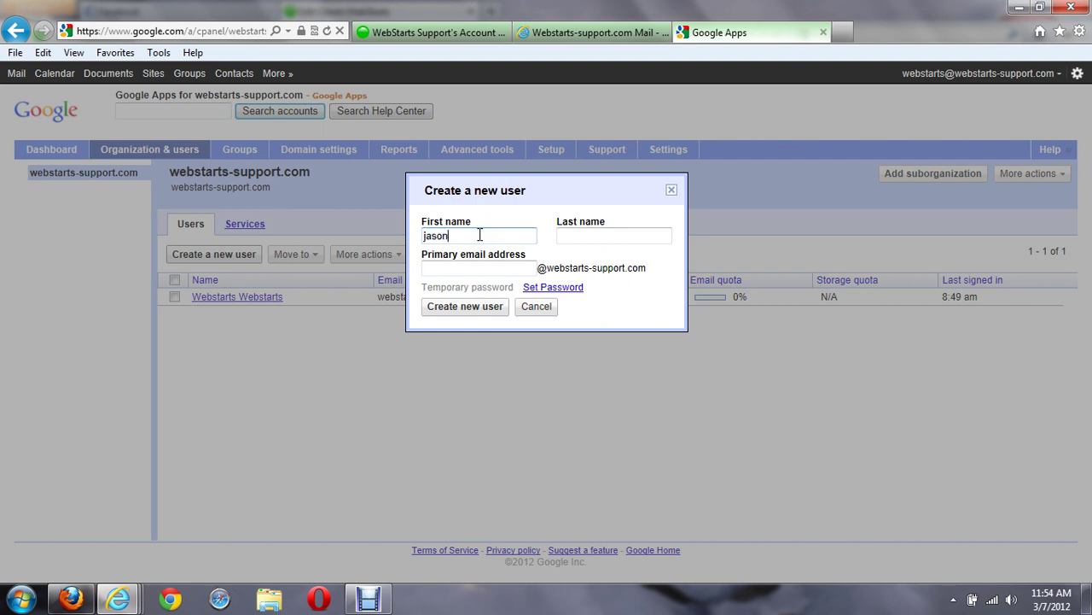
- Enter the new user's first name, last name and webstarts-support.com email address, then create the user
{"action": "key", "text": "Tab"}
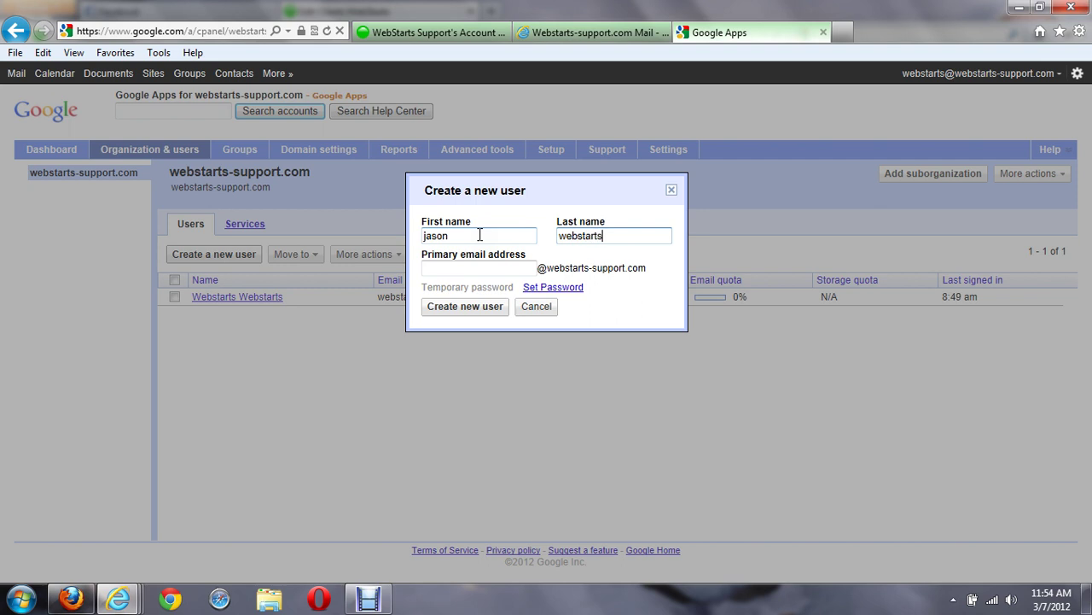
{"action": "key", "text": "Tab"}
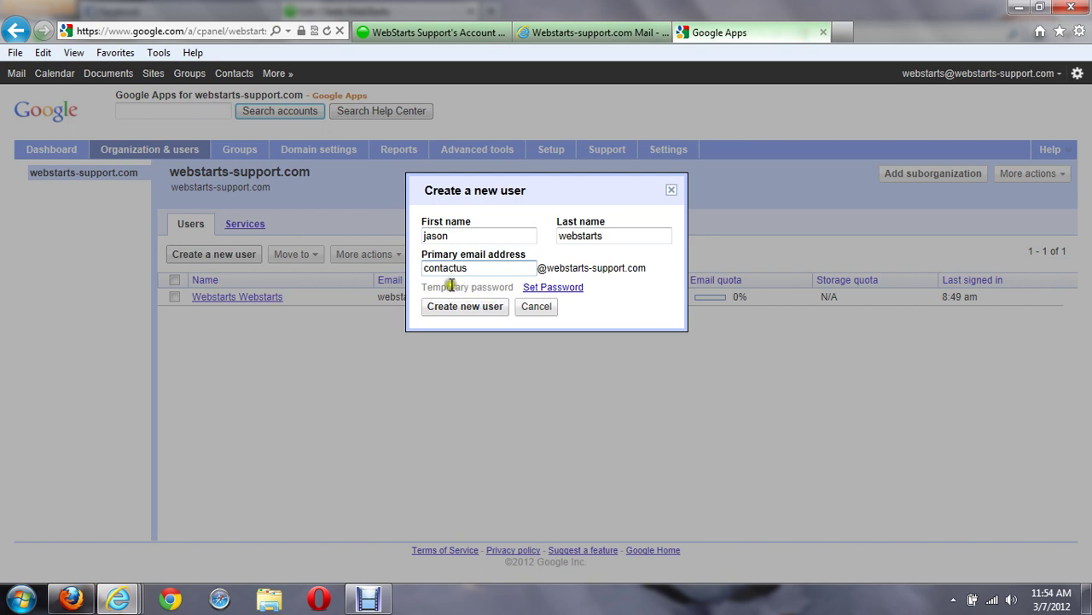
{"action": "left_click", "coordinate": [584, 289]}
{"action": "left_click", "coordinate": [482, 293]}
{"action": "left_click", "coordinate": [484, 308]}
{"action": "left_click", "coordinate": [479, 309]}
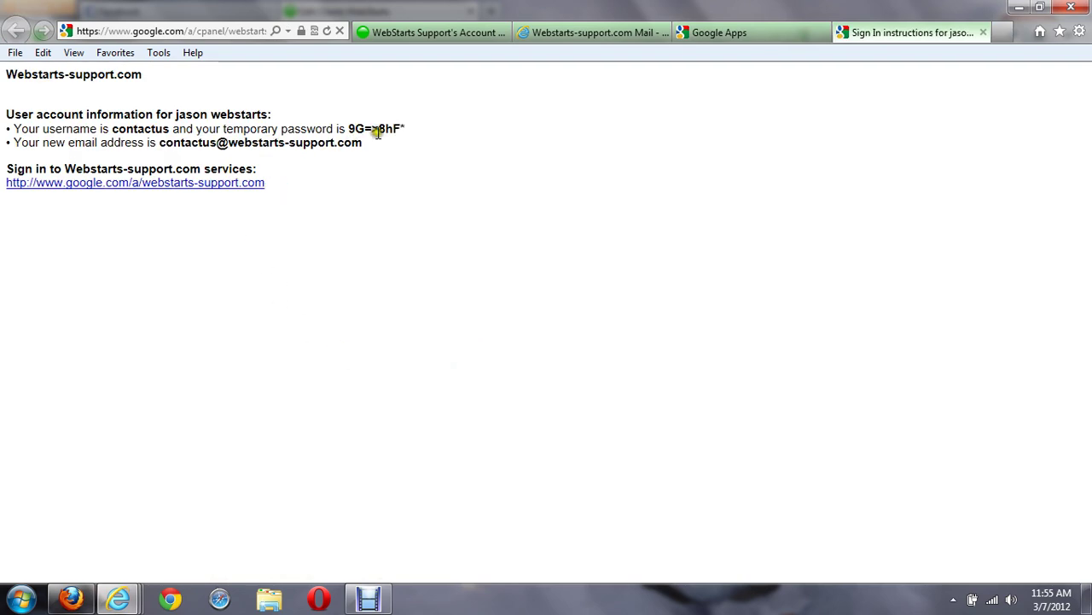
- Copy the new user's temporary password and close the sign-in instructions page
{"action": "left_click_drag", "start_coordinate": [419, 128], "coordinate": [350, 128]}
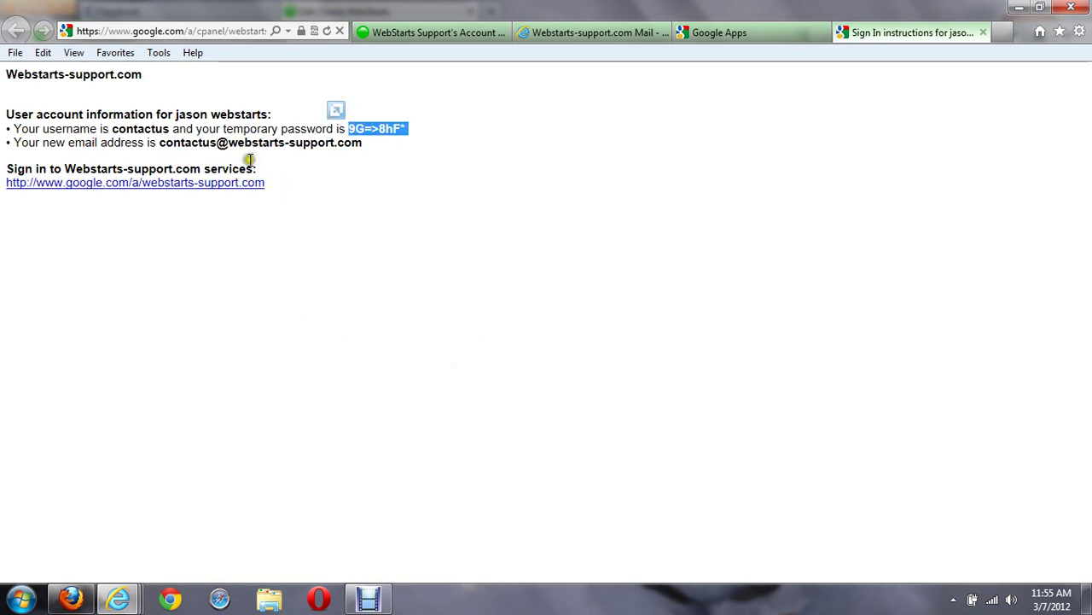
{"action": "key", "text": "ctrl+p"}
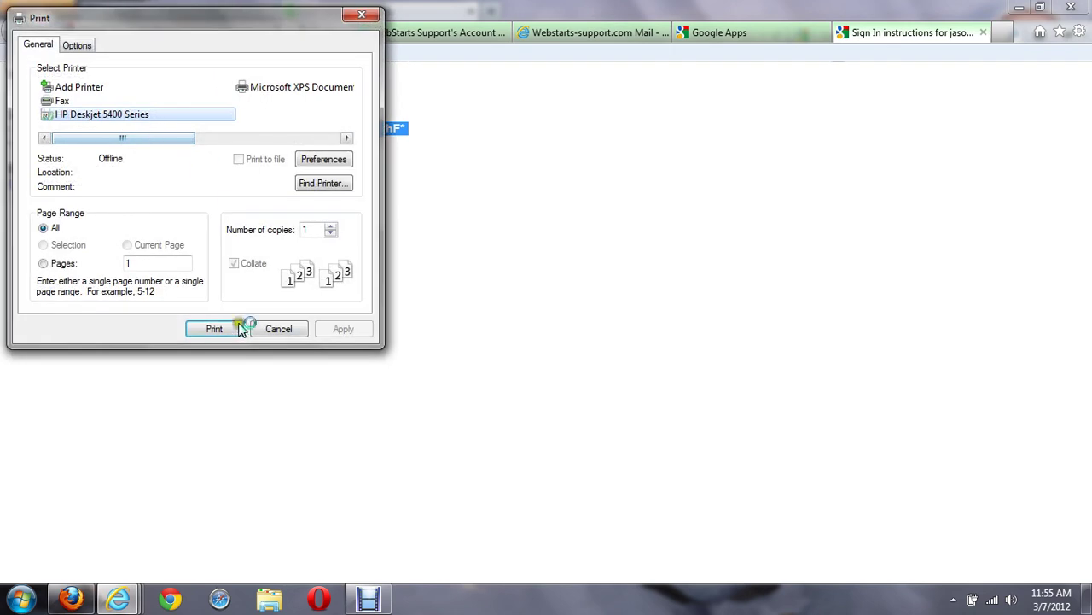
{"action": "left_click", "coordinate": [268, 326]}
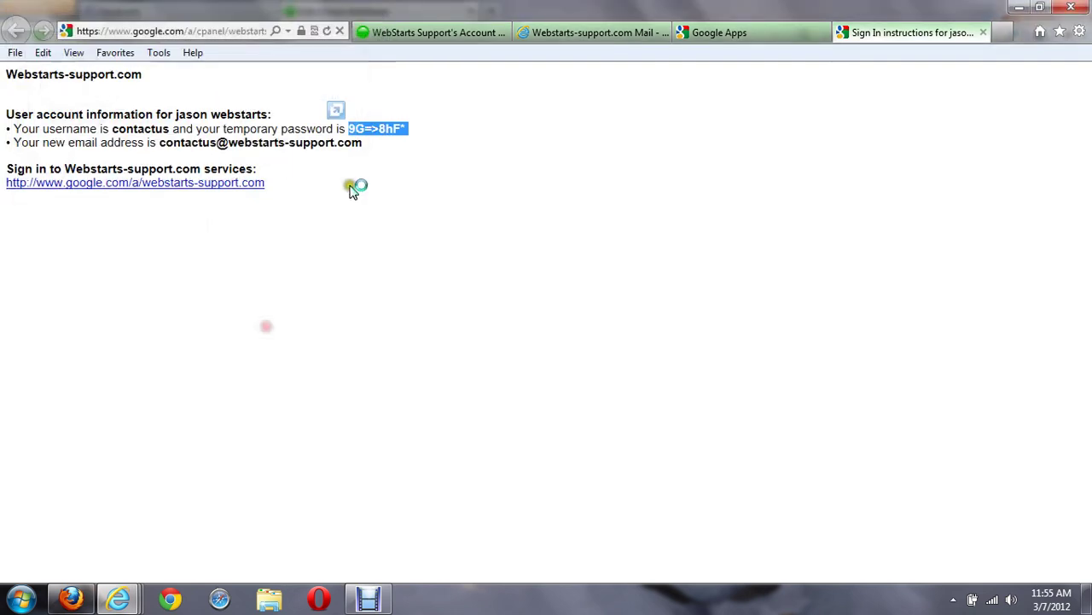
{"action": "right_click", "coordinate": [366, 130]}
{"action": "left_click", "coordinate": [403, 159]}
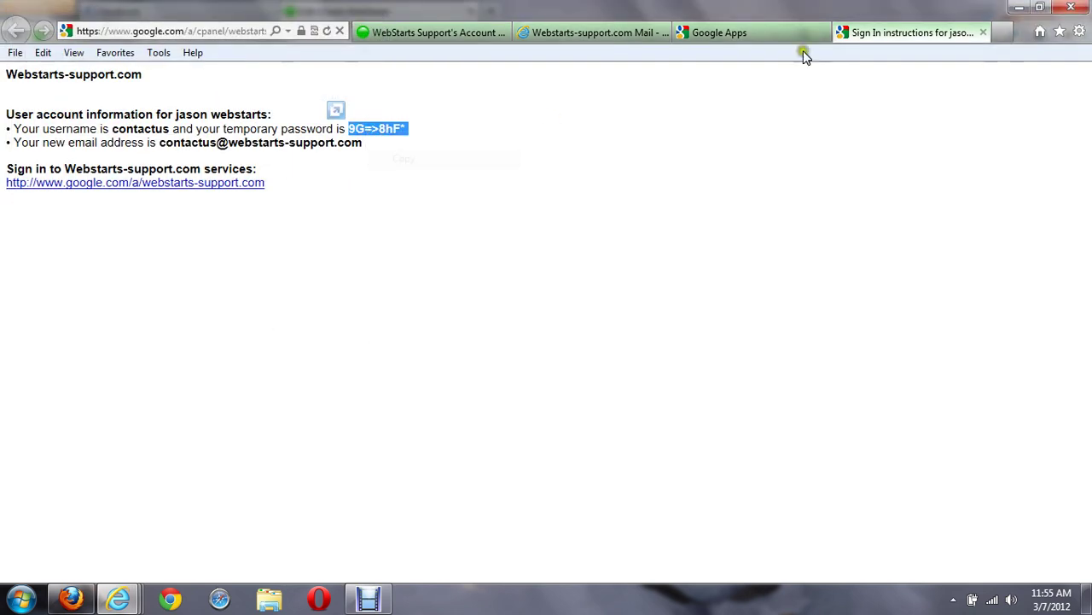
{"action": "left_click", "coordinate": [984, 32]}
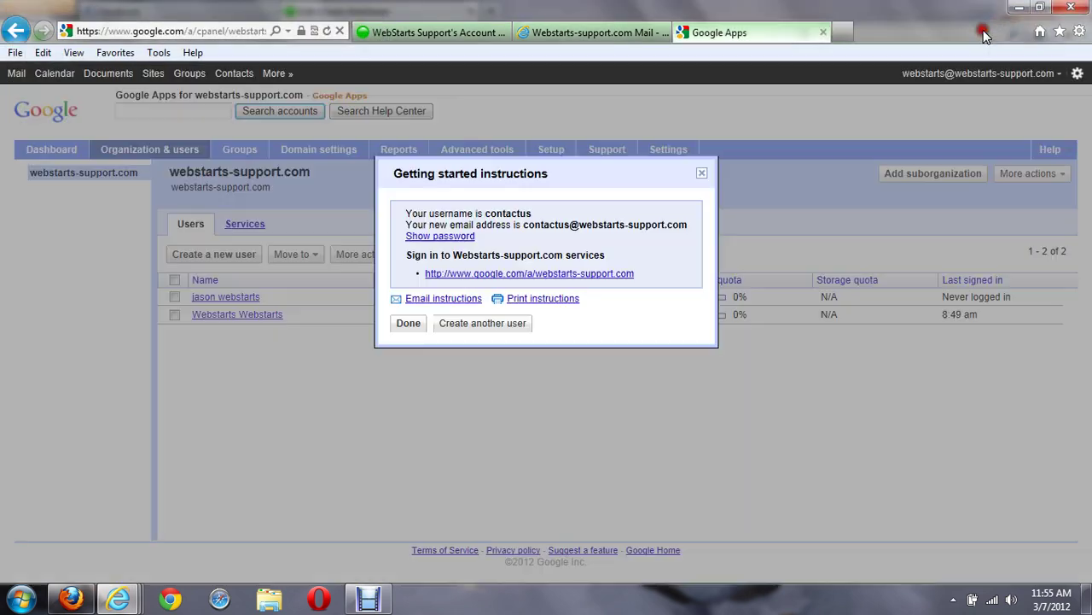
- Open and close the email sign-in instructions form, then close the getting-started instructions
{"action": "left_click", "coordinate": [433, 299]}
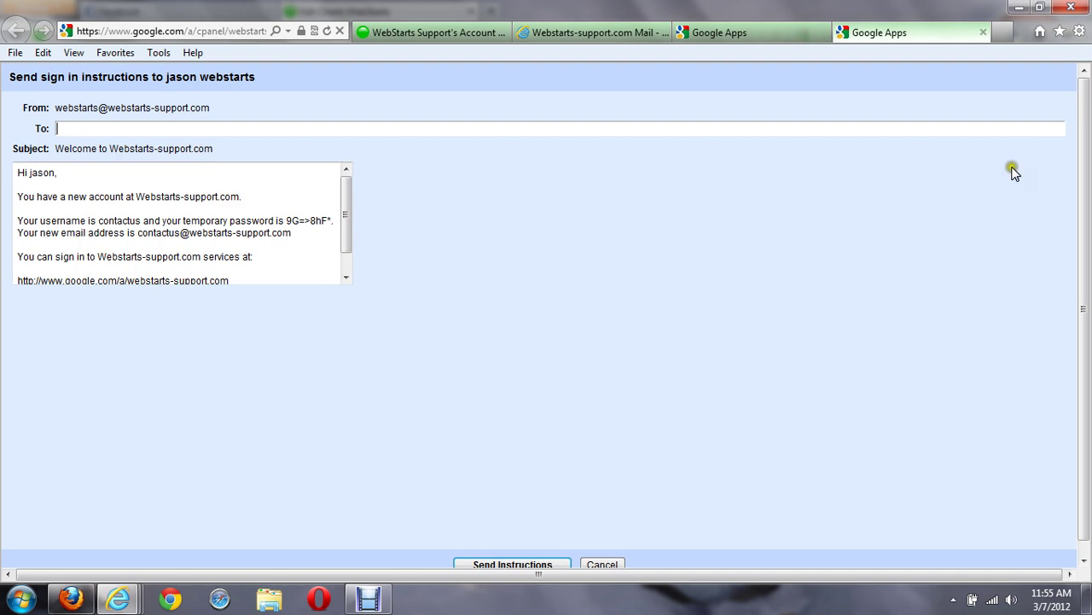
{"action": "left_click", "coordinate": [984, 32]}
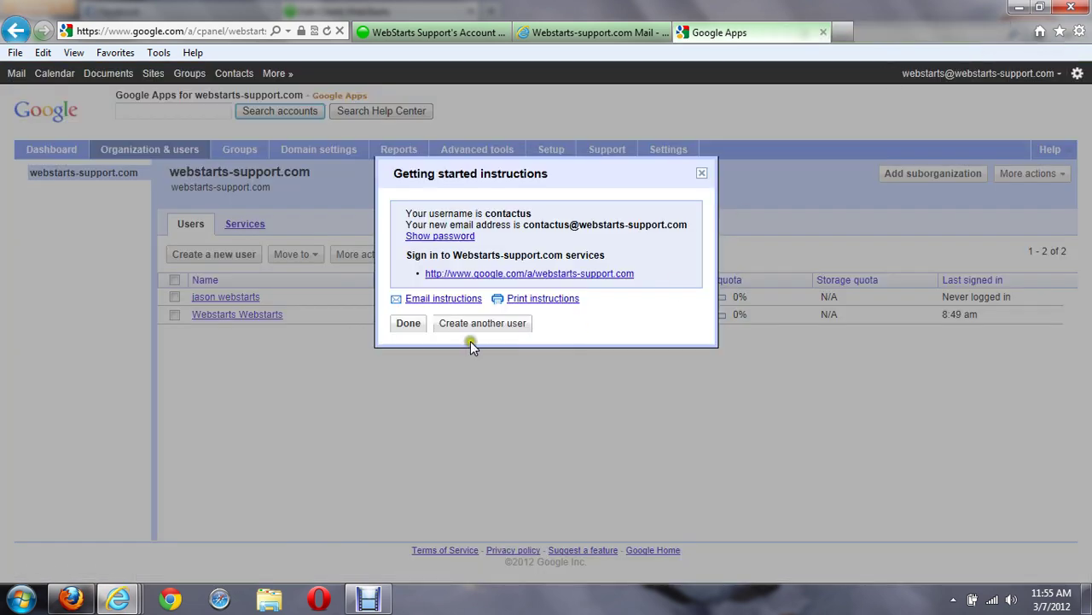
{"action": "left_click", "coordinate": [407, 324]}
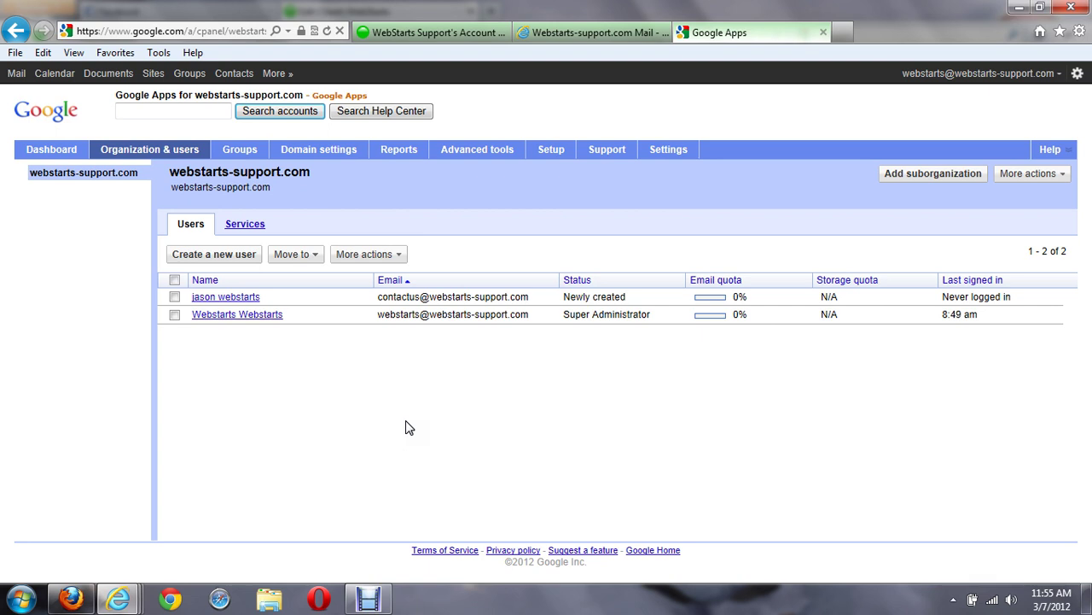
- Review the new user's service settings and privileges, leaving Super Admin and all privileges unchecked
{"action": "left_click", "coordinate": [226, 298]}
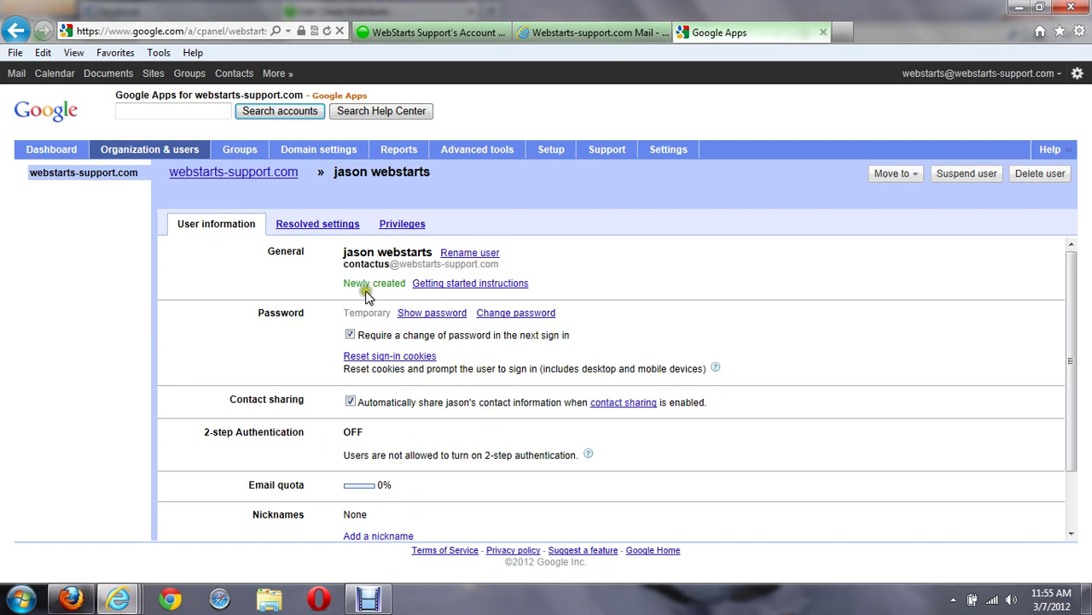
{"action": "left_click", "coordinate": [331, 225]}
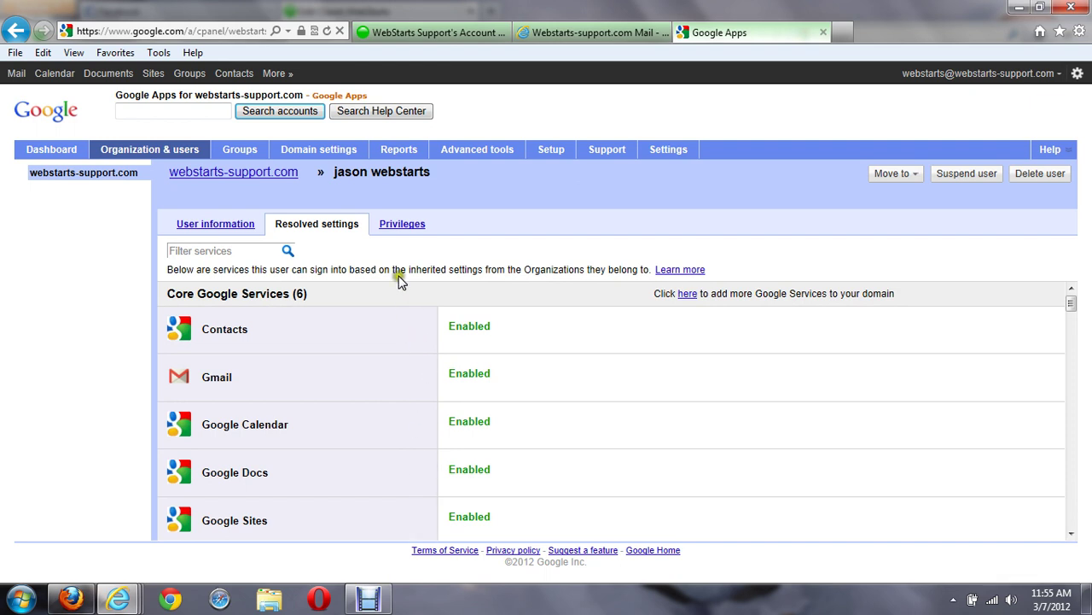
{"action": "left_click", "coordinate": [403, 225]}
{"action": "scroll", "coordinate": [343, 364], "scroll_direction": "down", "scroll_amount": 1}
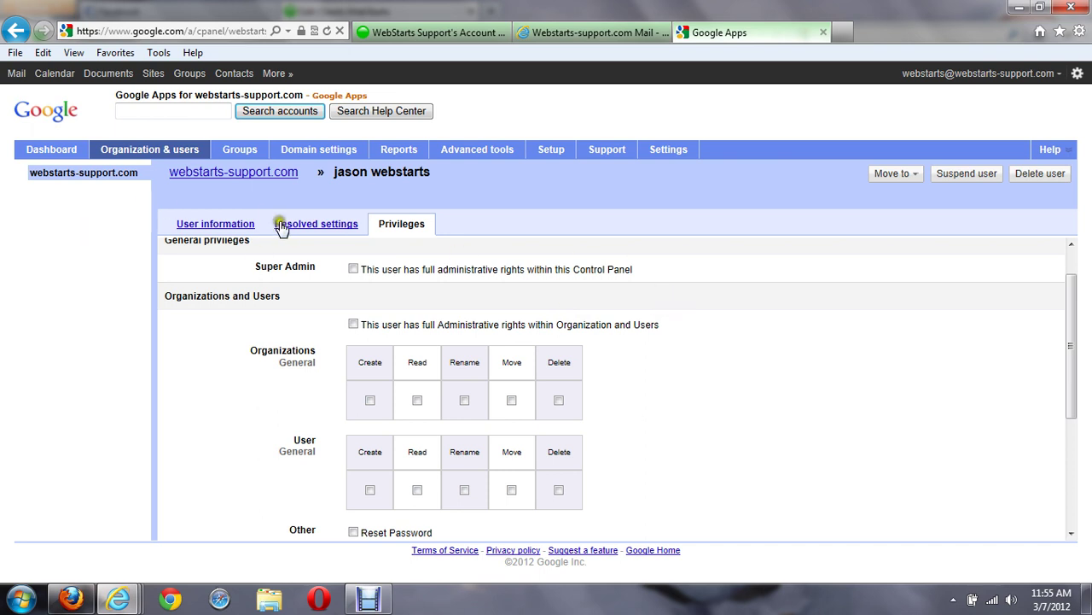
{"action": "left_click", "coordinate": [1034, 77]}
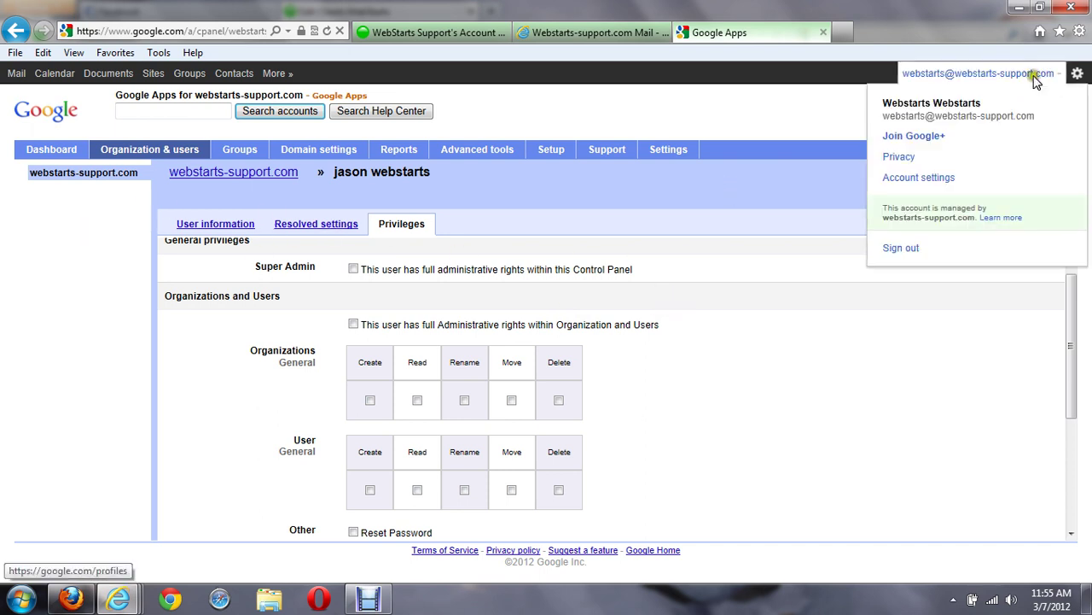
- Sign out of the administrator account and sign in as the new user with the pasted temporary password
{"action": "left_click", "coordinate": [899, 249]}
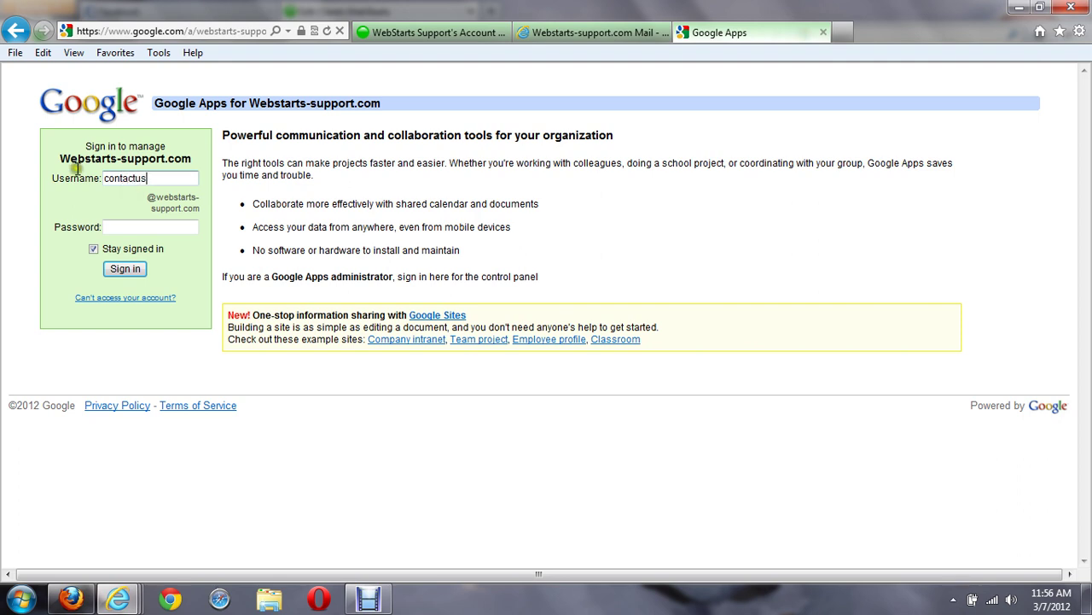
{"action": "left_click", "coordinate": [115, 227]}
{"action": "right_click", "coordinate": [116, 228]}
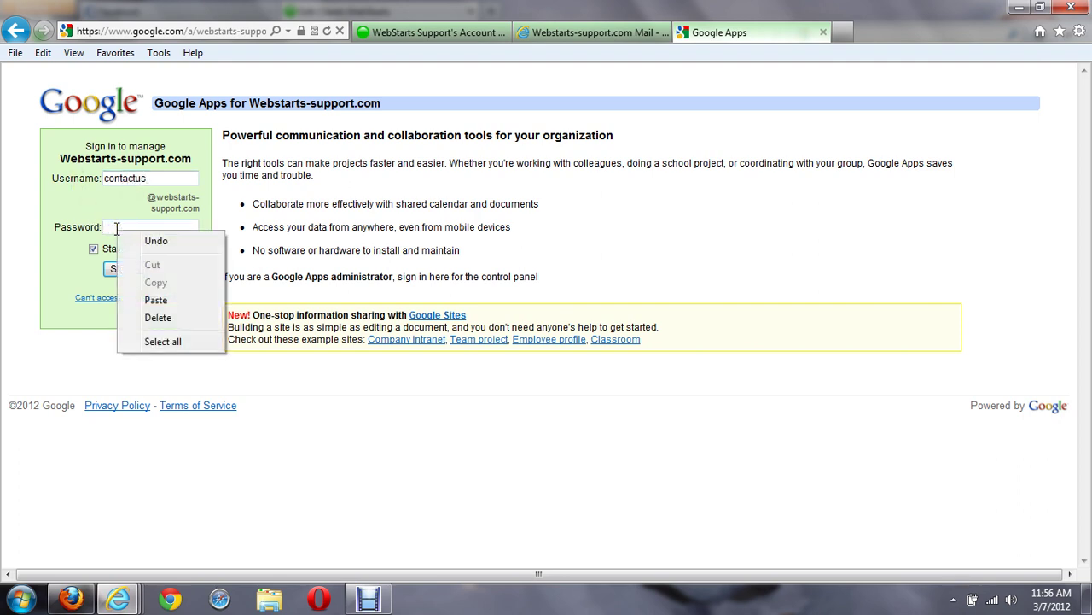
{"action": "left_click", "coordinate": [147, 300]}
{"action": "left_click", "coordinate": [128, 273]}
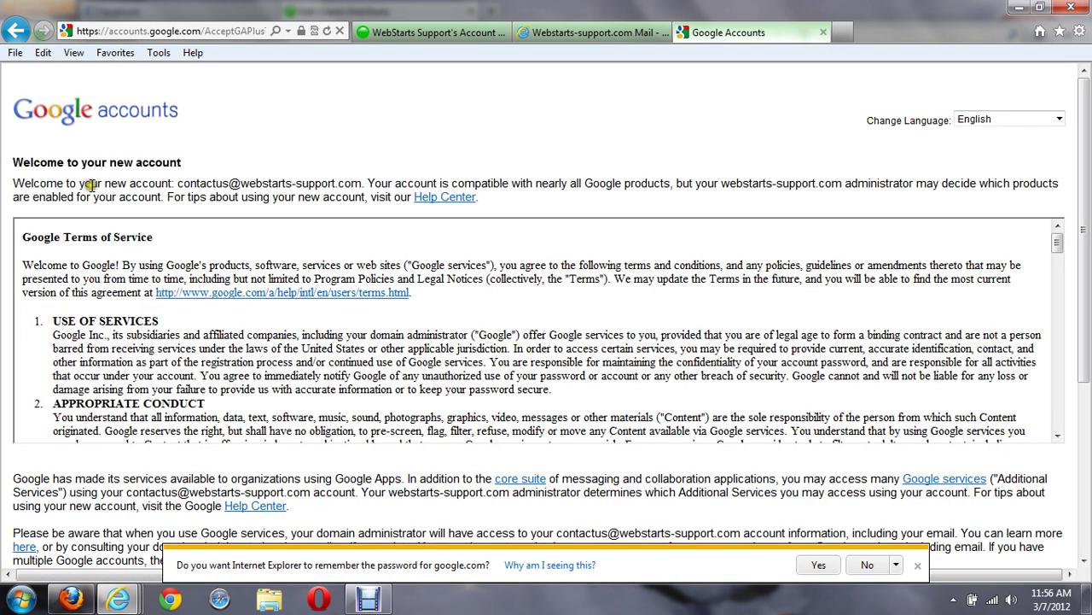
- Scroll through the terms, dismiss the save-password offer, enter the verification characters and accept
{"action": "scroll", "coordinate": [539, 245], "scroll_direction": "down", "scroll_amount": 3}
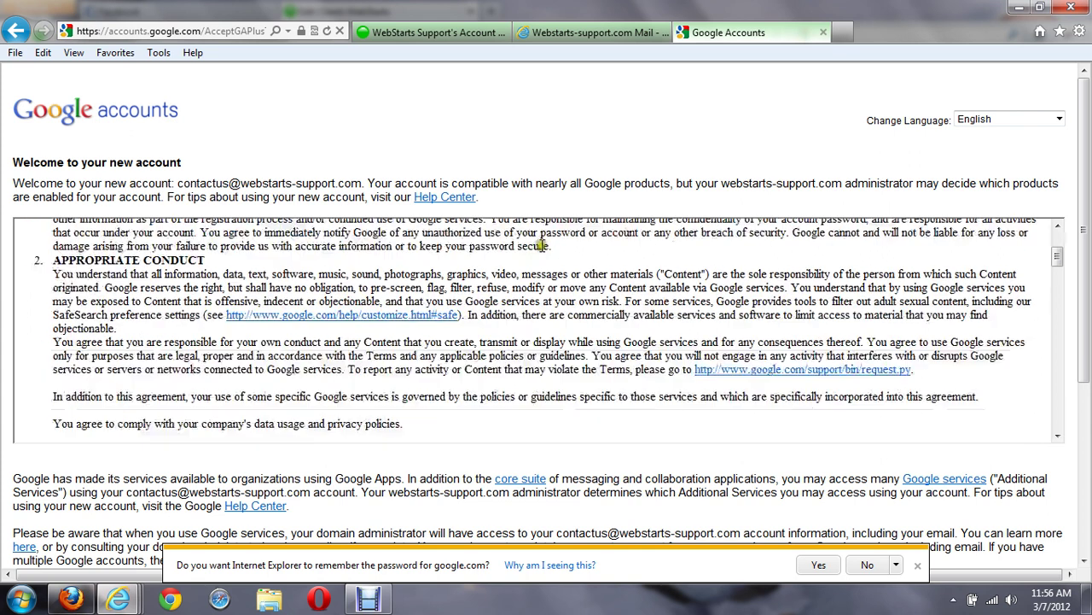
{"action": "scroll", "coordinate": [719, 350], "scroll_direction": "down", "scroll_amount": 5}
{"action": "scroll", "coordinate": [712, 491], "scroll_direction": "down", "scroll_amount": 3}
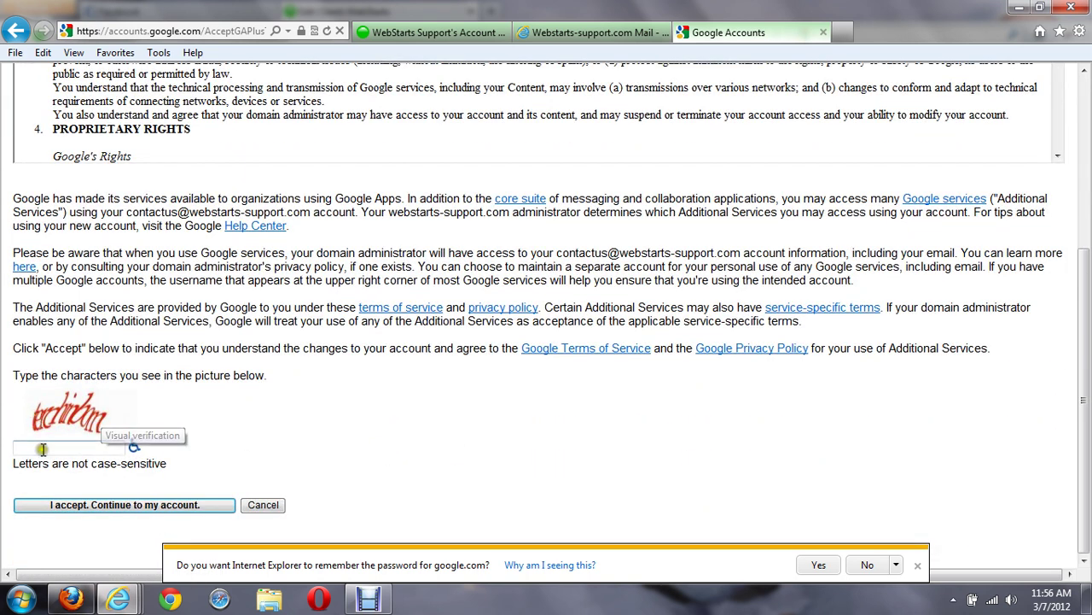
{"action": "left_click", "coordinate": [867, 564]}
{"action": "left_click", "coordinate": [81, 450]}
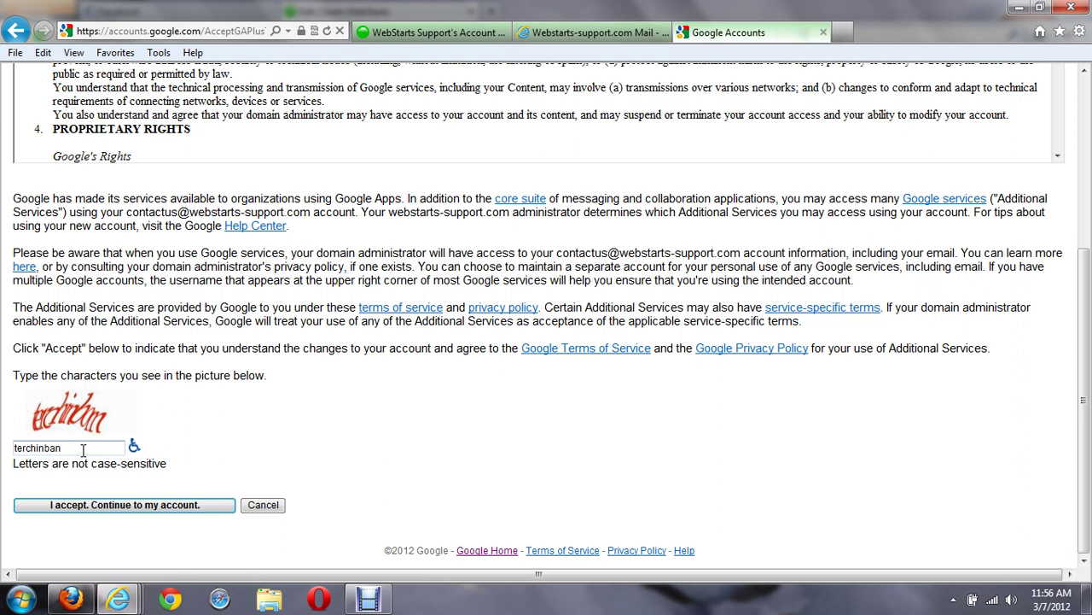
{"action": "left_click", "coordinate": [92, 504]}
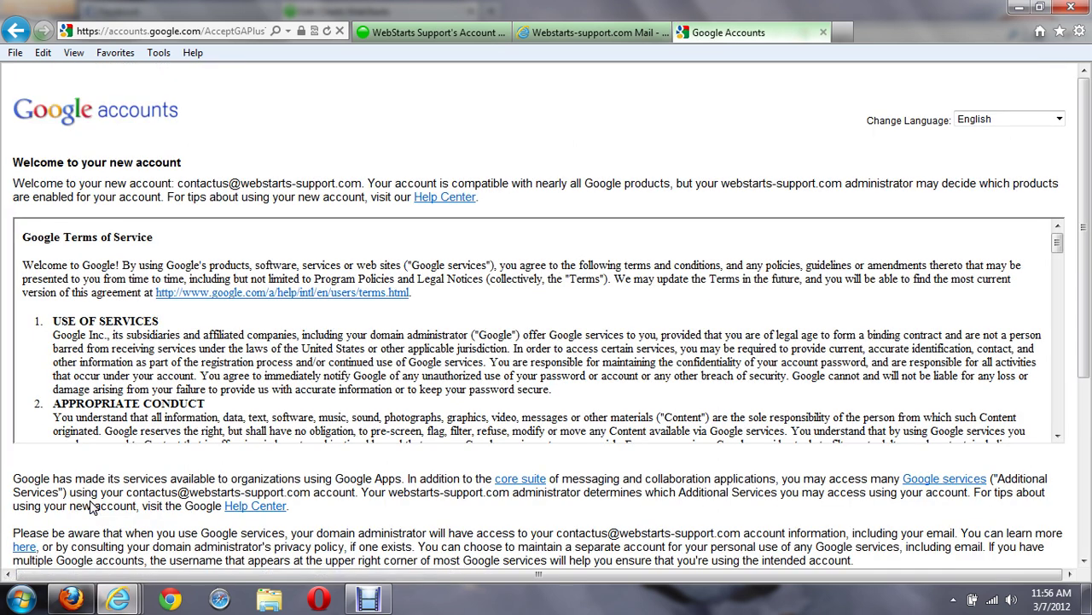
- Re-enter the verification characters ending 'led' and accept the terms to reach the password form
{"action": "scroll", "coordinate": [1012, 342], "scroll_direction": "down", "scroll_amount": 10}
{"action": "left_click", "coordinate": [35, 429]}
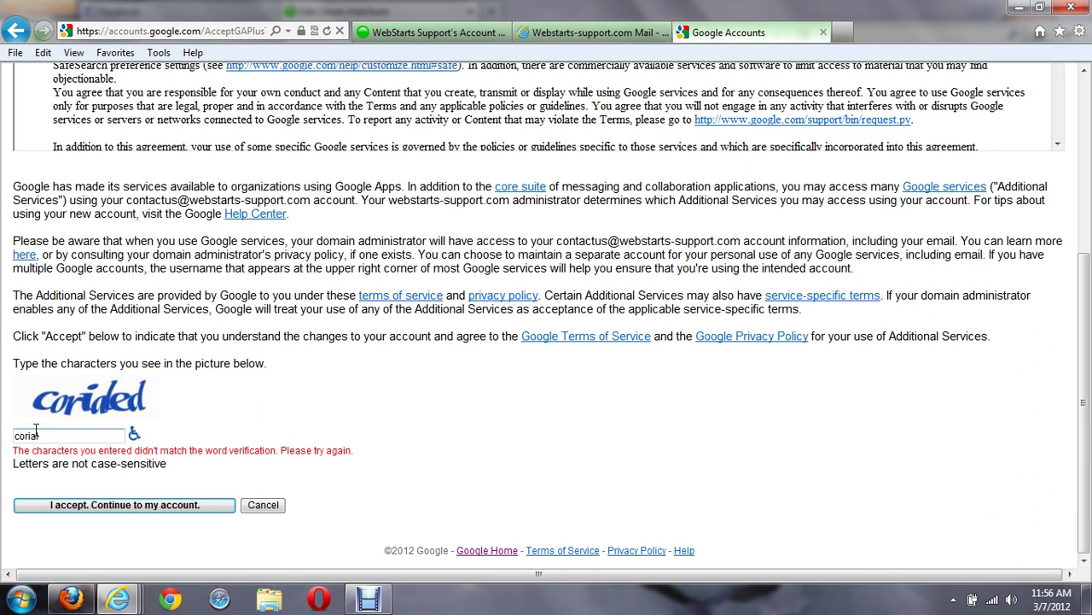
{"action": "type", "text": "led"}
{"action": "left_click", "coordinate": [74, 507]}
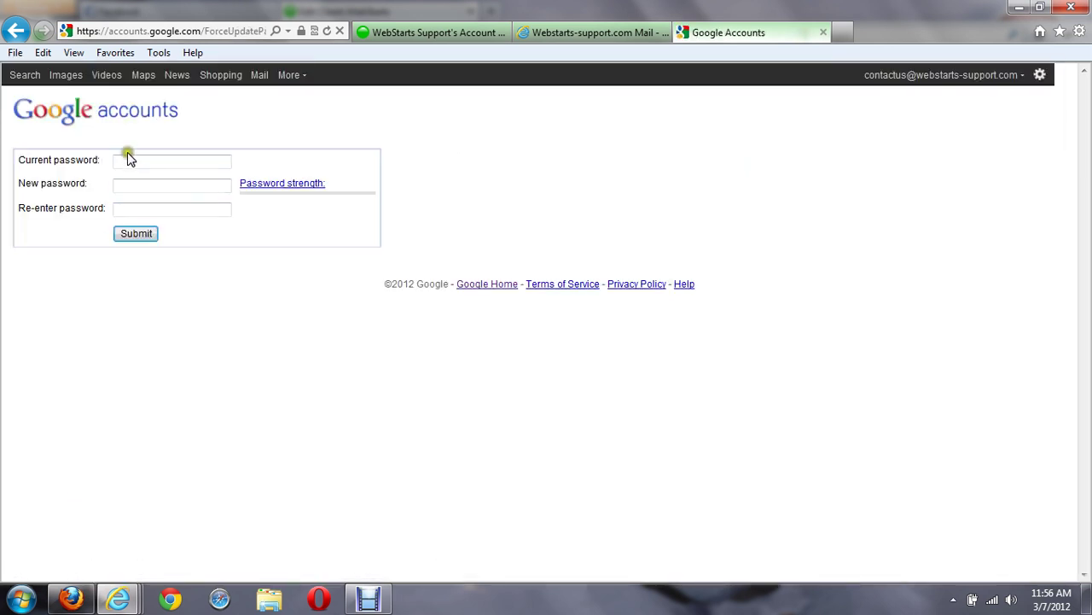
{"action": "left_click", "coordinate": [129, 159]}
- Paste the temporary password as current, enter and confirm a new password, and submit
{"action": "right_click", "coordinate": [160, 163]}
{"action": "left_click", "coordinate": [189, 235]}
{"action": "left_click", "coordinate": [136, 184]}
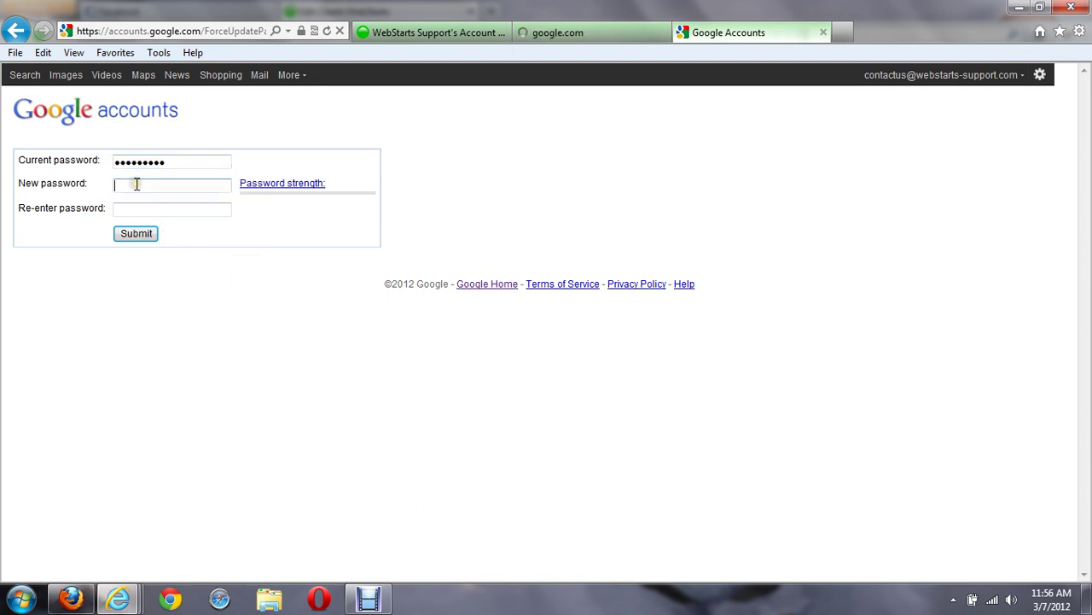
{"action": "type", "text": "••••••••••"}
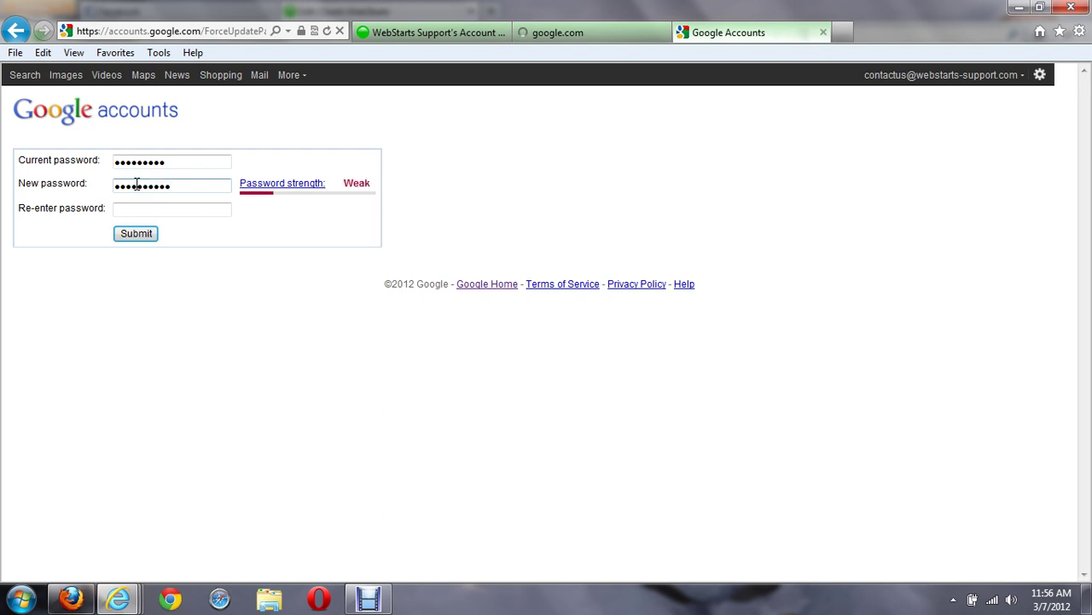
{"action": "type", "text": "••••••"}
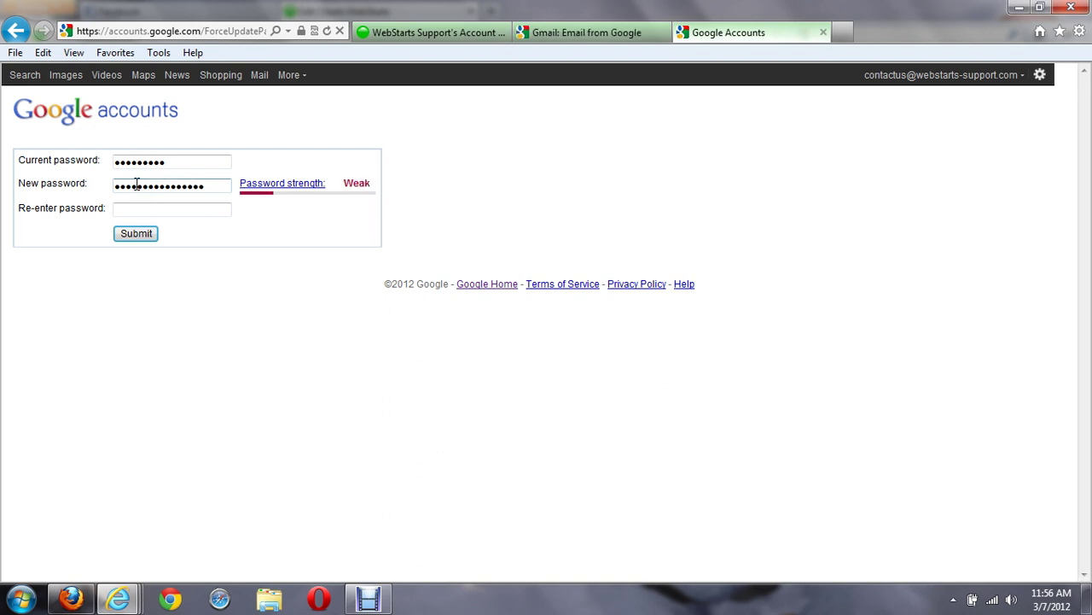
{"action": "key", "text": "BackSpace"}
{"action": "key", "text": "BackSpace"}
{"action": "key", "text": "BackSpace"}
{"action": "type", "text": "•"}
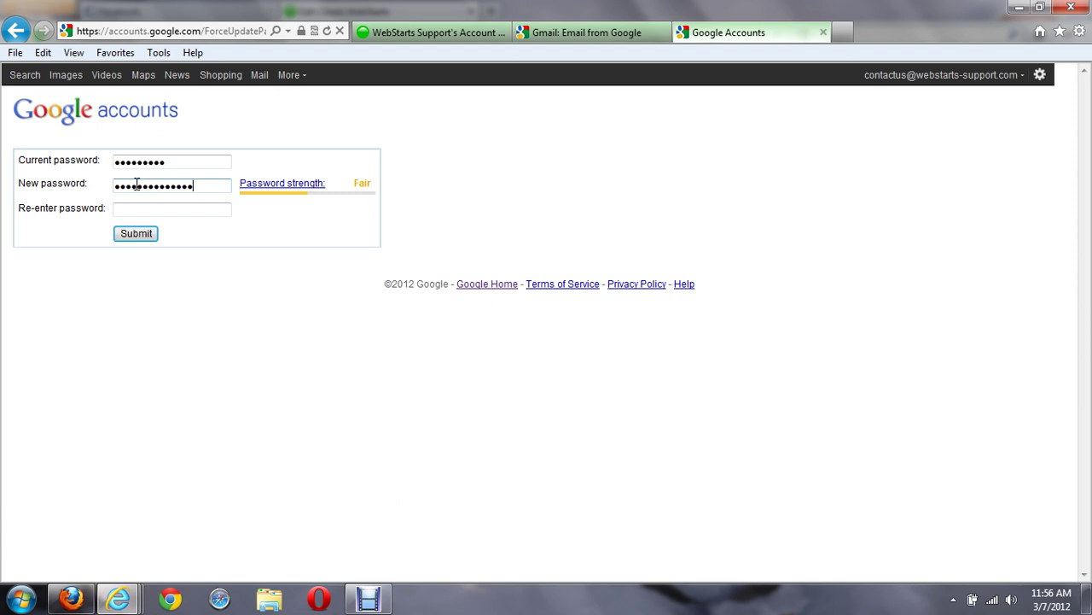
{"action": "key", "text": "Tab"}
{"action": "type", "text": "•••••••••••••"}
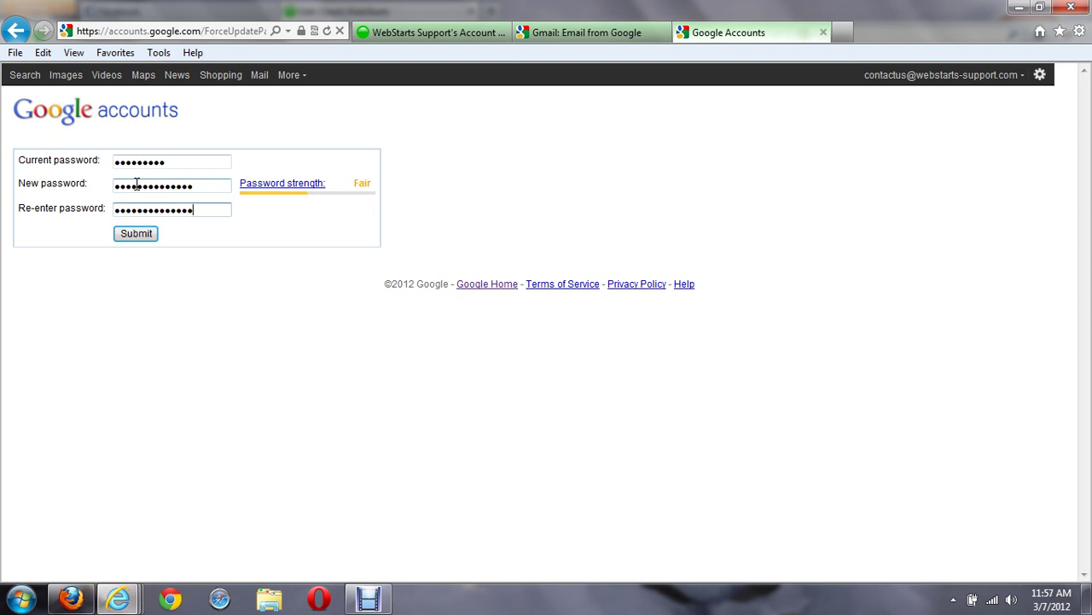
{"action": "left_click", "coordinate": [131, 239]}
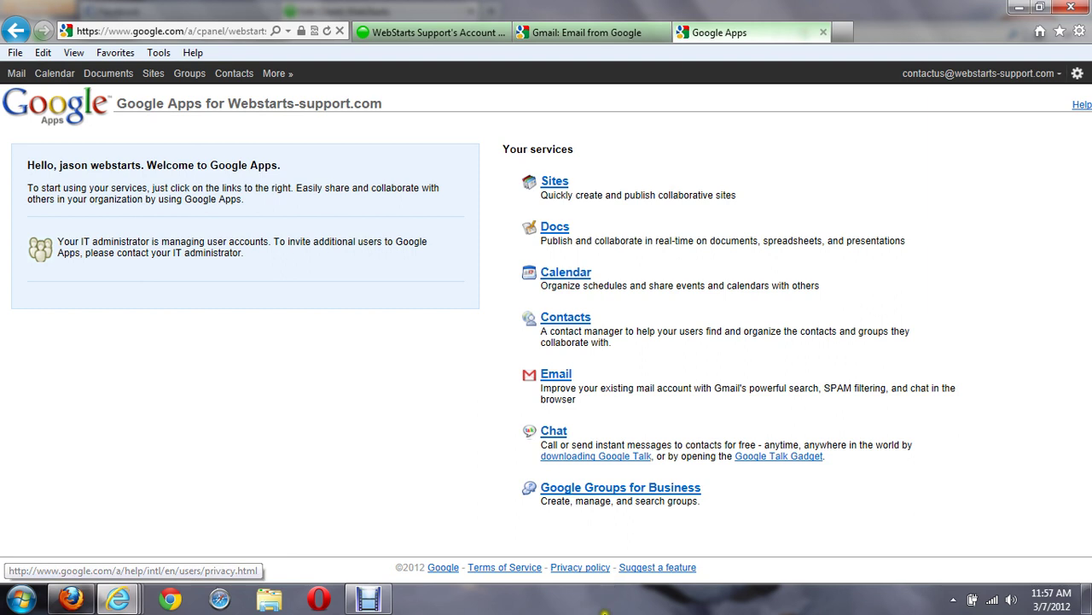
- Open Email from Your services and continue to Gmail's new look
{"action": "left_click", "coordinate": [560, 381]}
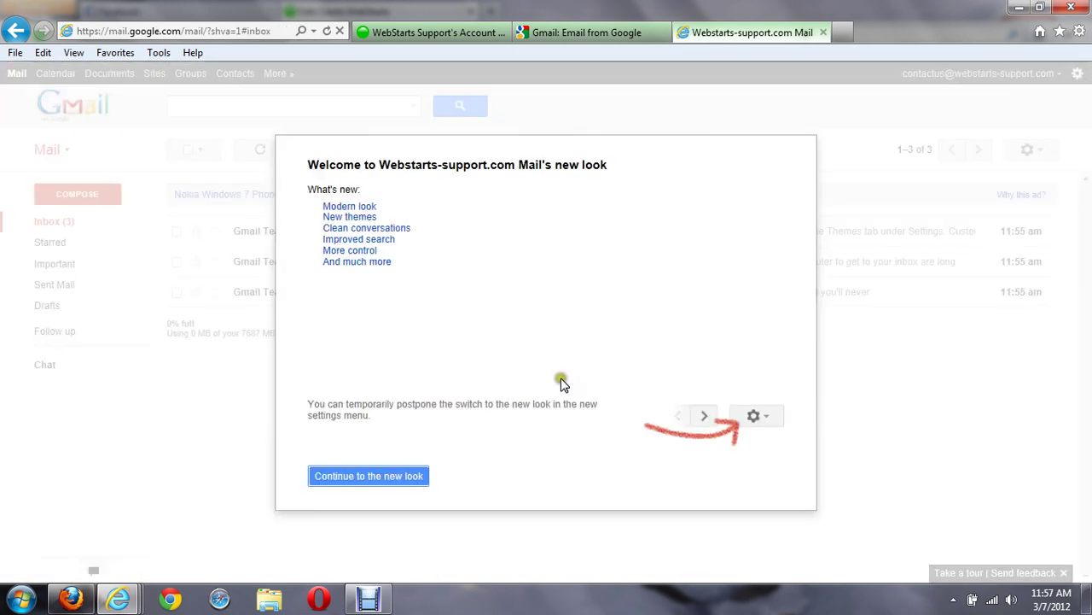
{"action": "left_click", "coordinate": [346, 478]}
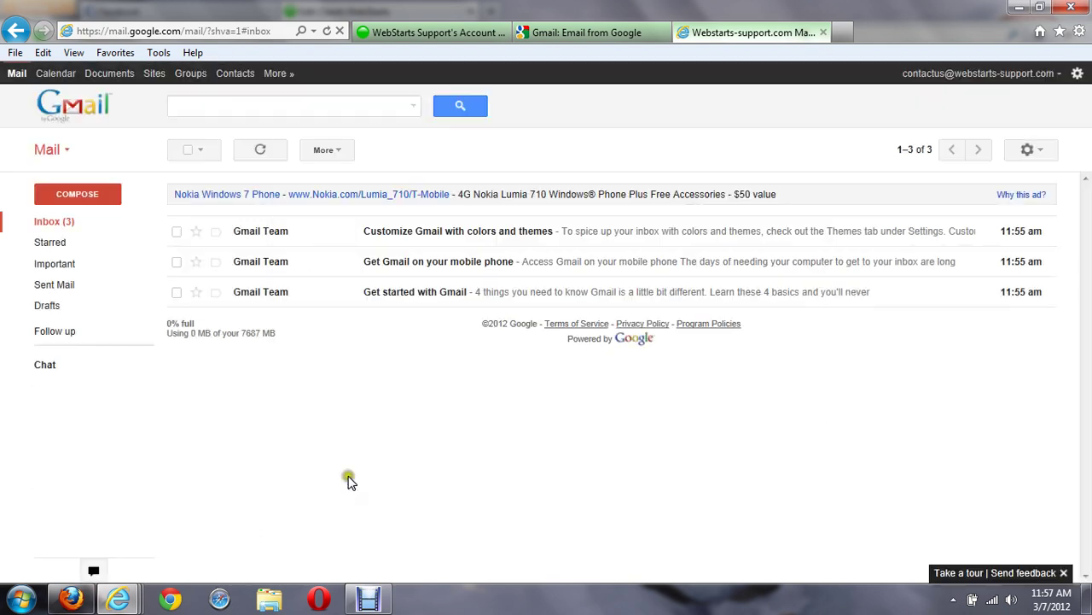